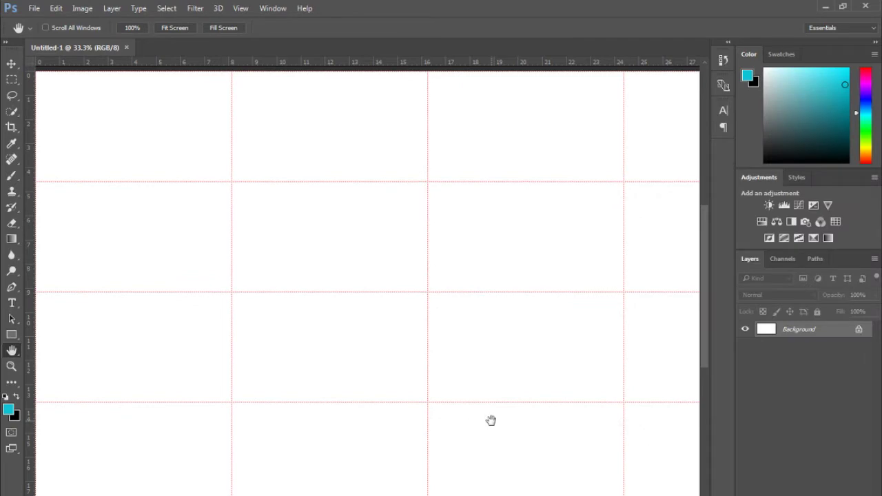
scroll(345, 380, down, 3)
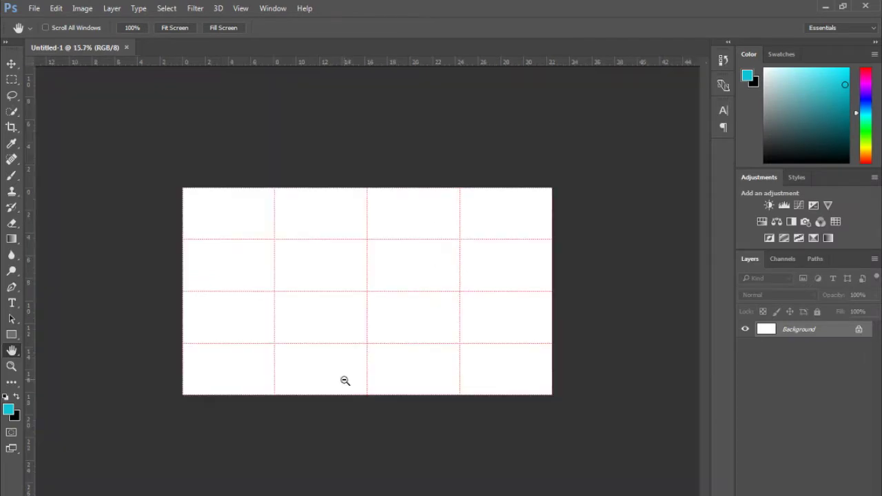
scroll(345, 374, up, 2)
scroll(353, 370, down, 1)
scroll(354, 370, up, 2)
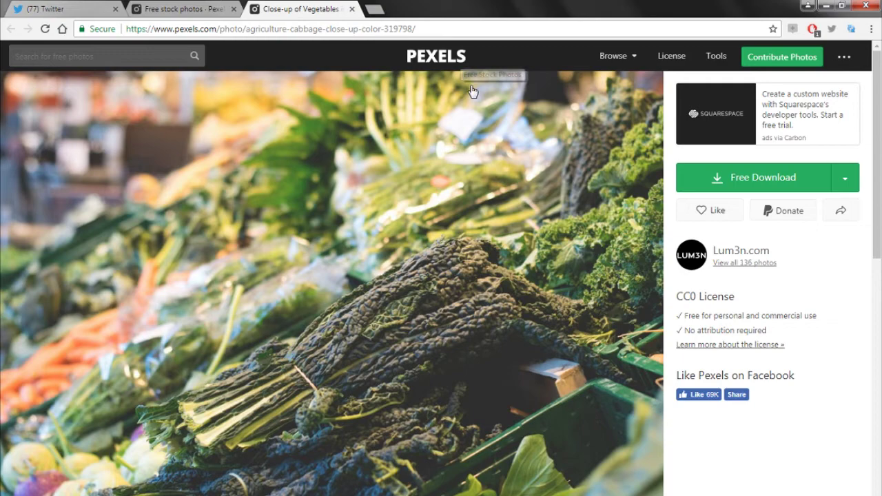
Step: Switch to the browser, open the Pexels vegetables close-up photo in its own tab, and copy the image
right_click(459, 218)
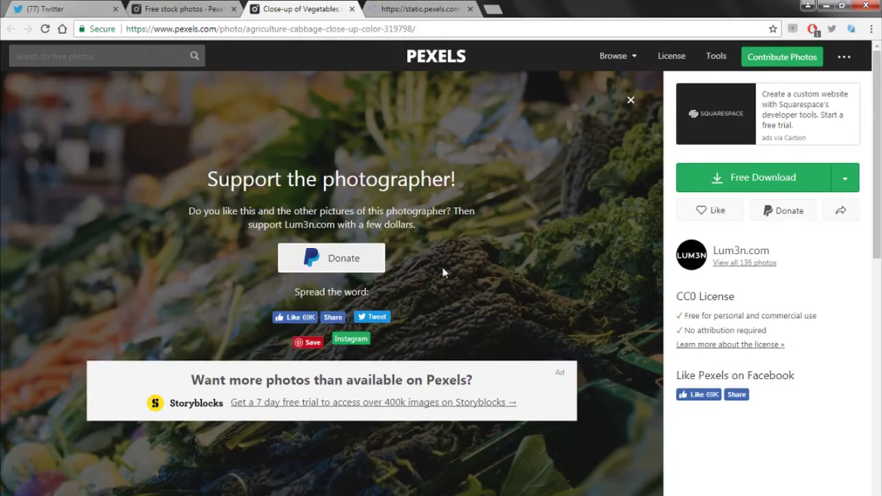
key(ctrl+Tab)
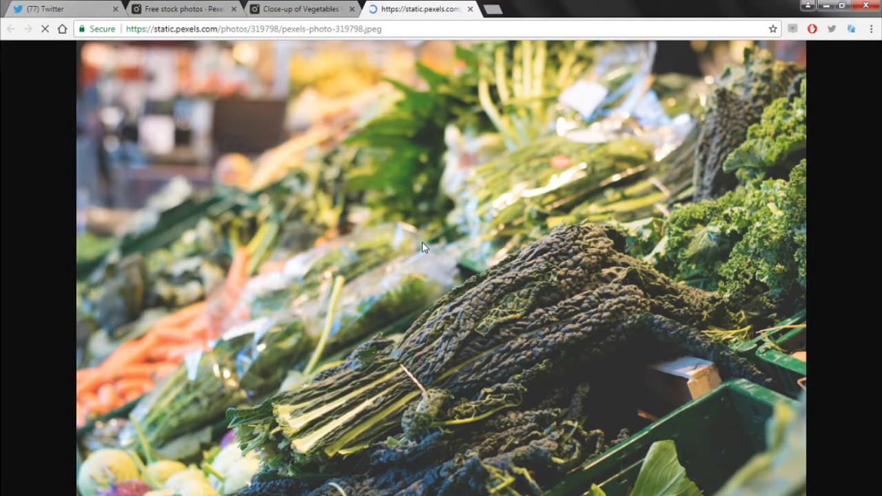
right_click(472, 270)
click(541, 313)
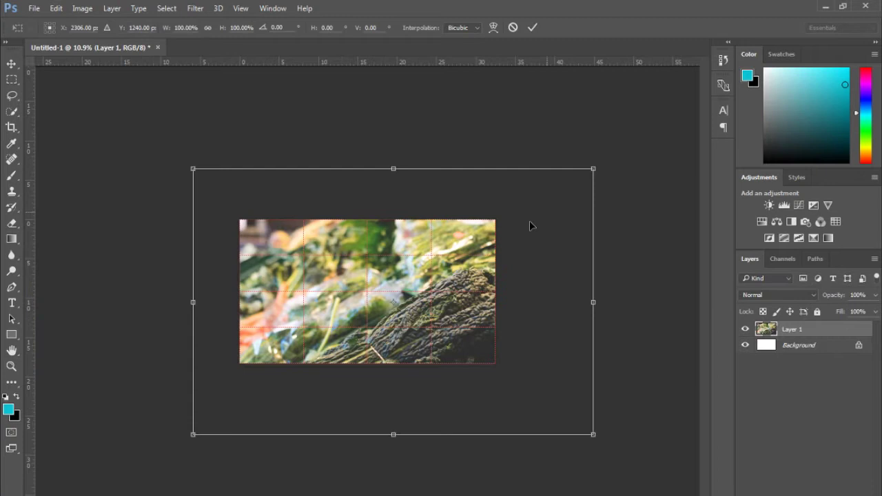
Step: Switch to Photoshop, paste the vegetables photo, and scale it to about 73%, positioned to cover the whole canvas
drag(575, 173, 537, 197)
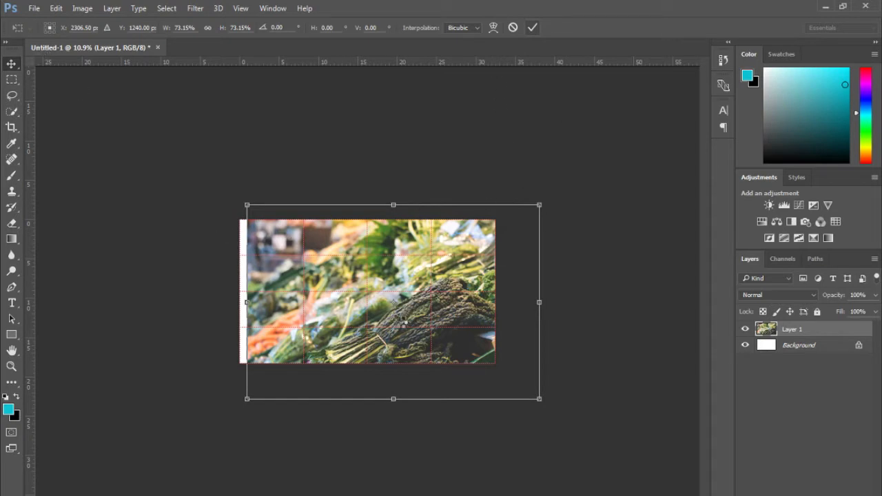
key(Return)
drag(443, 312, 418, 301)
key(ctrl+0)
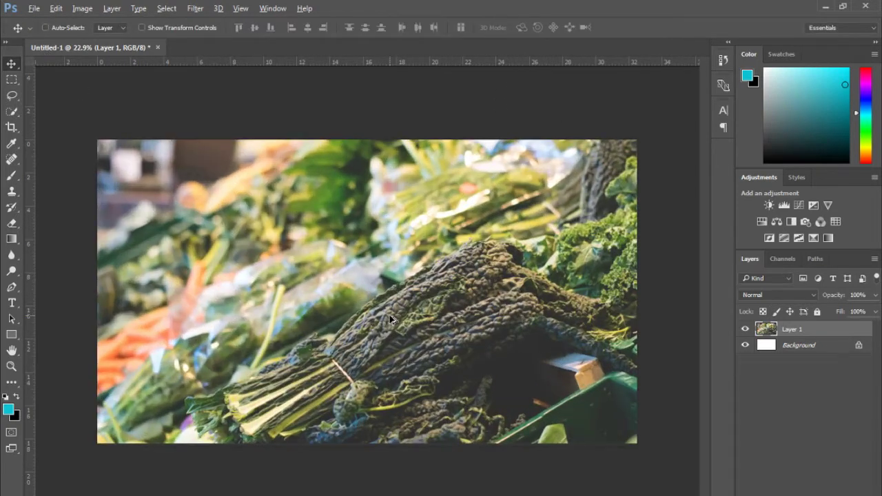
Step: Apply a Motion Blur to the photo layer with an angle of 0° and a distance of 2000 pixels
click(195, 8)
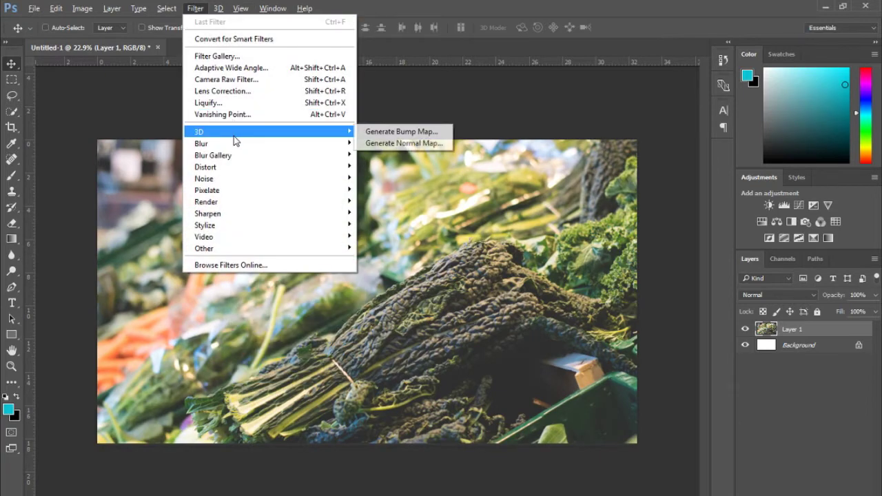
mouse_move(240, 146)
click(386, 212)
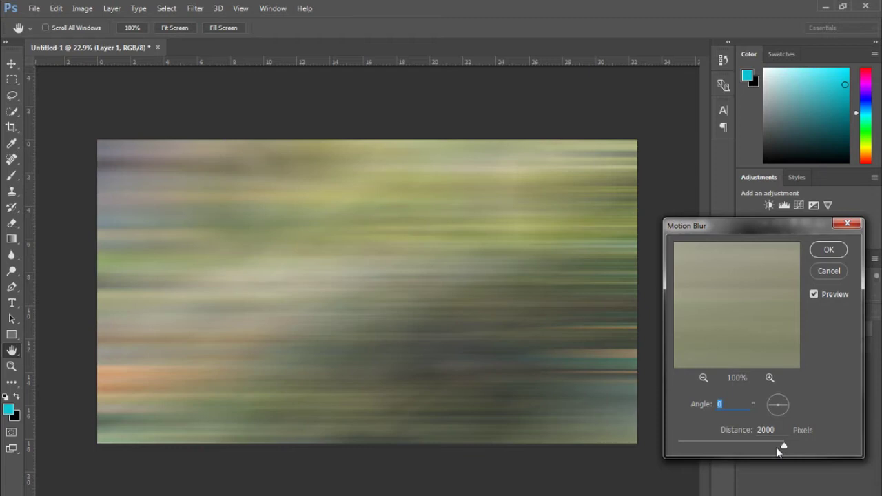
key(Return)
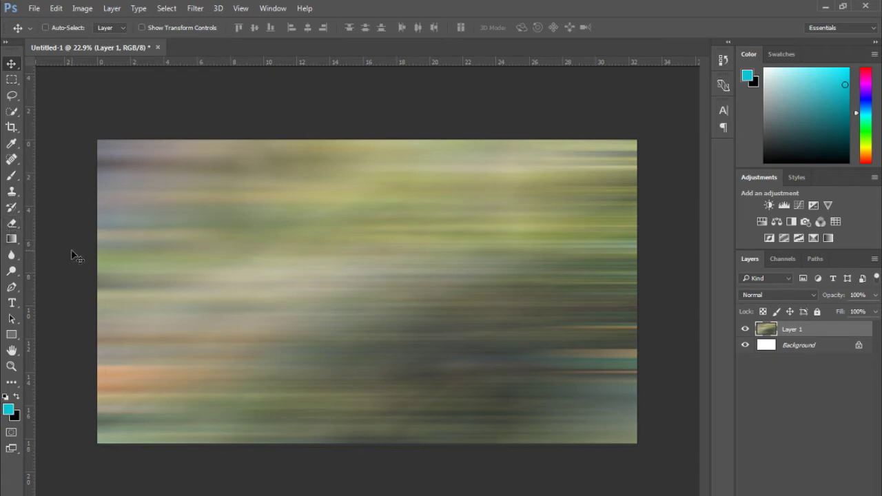
Step: Use the Single Column Marquee Tool to select a one-pixel column in the left third of the blurred image
click(12, 81)
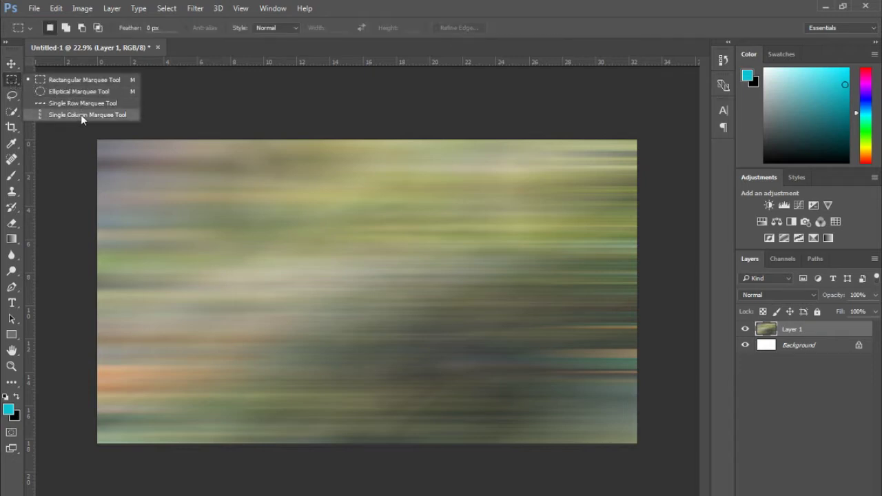
click(80, 114)
click(376, 286)
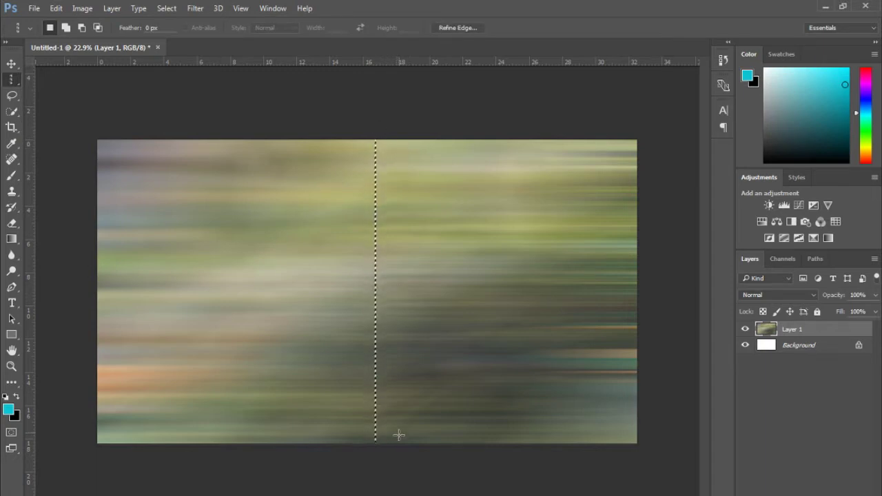
click(243, 289)
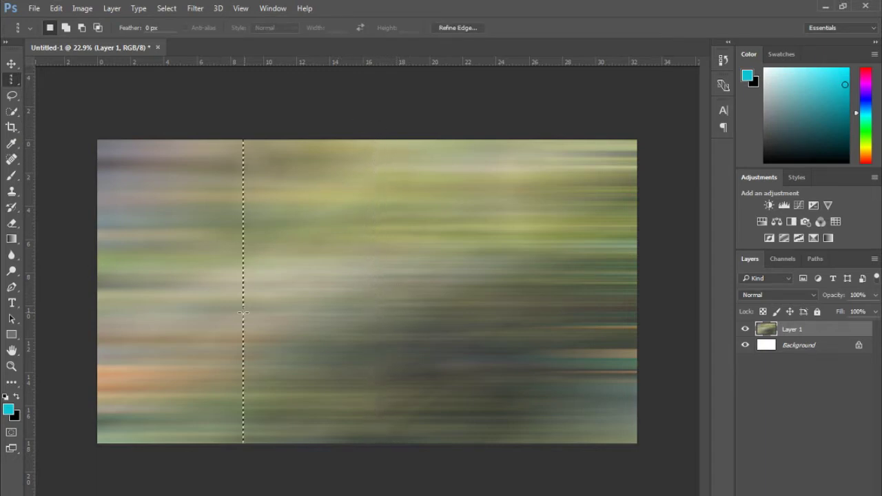
Step: Examine the width of the single-column selection at high magnification
scroll(226, 294, up, 4)
scroll(225, 294, up, 2)
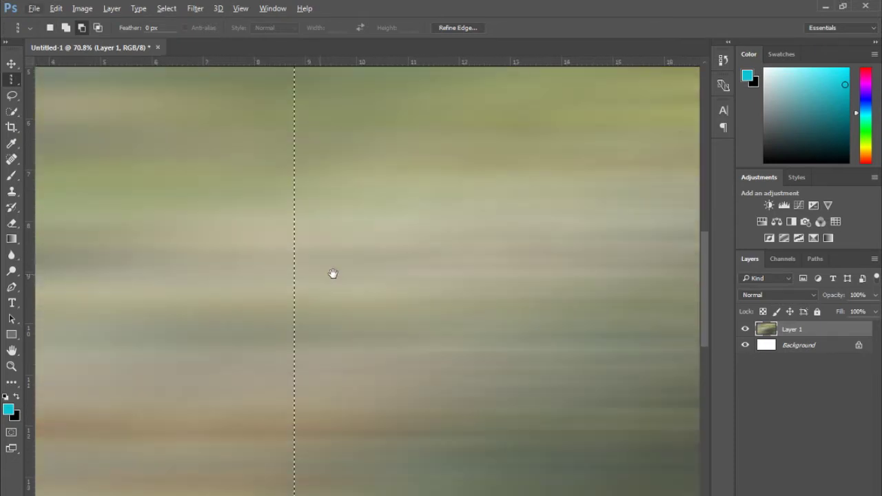
scroll(325, 301, up, 2)
scroll(325, 301, up, 8)
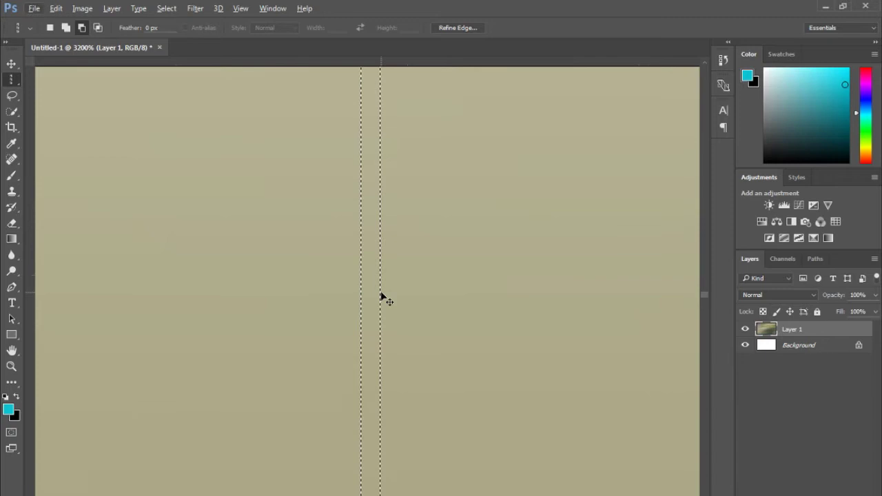
alt+click(379, 297)
scroll(394, 298, down, 2)
scroll(394, 299, down, 10)
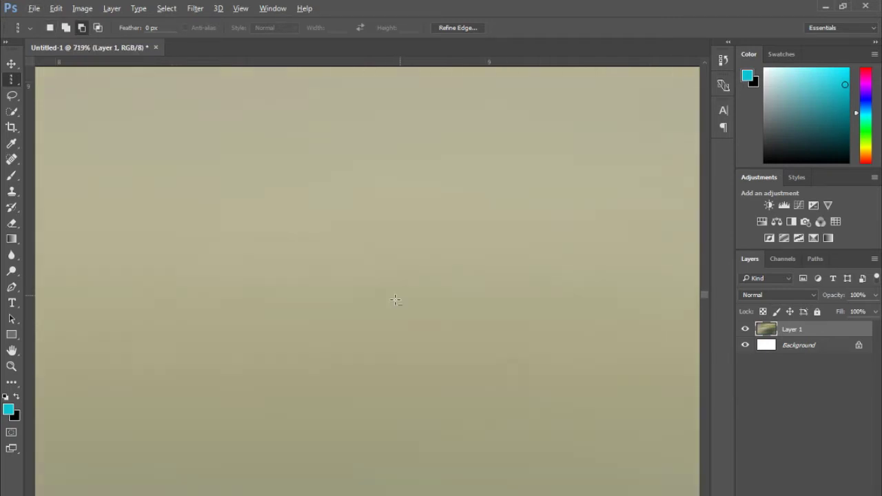
click(430, 248)
scroll(431, 271, down, 5)
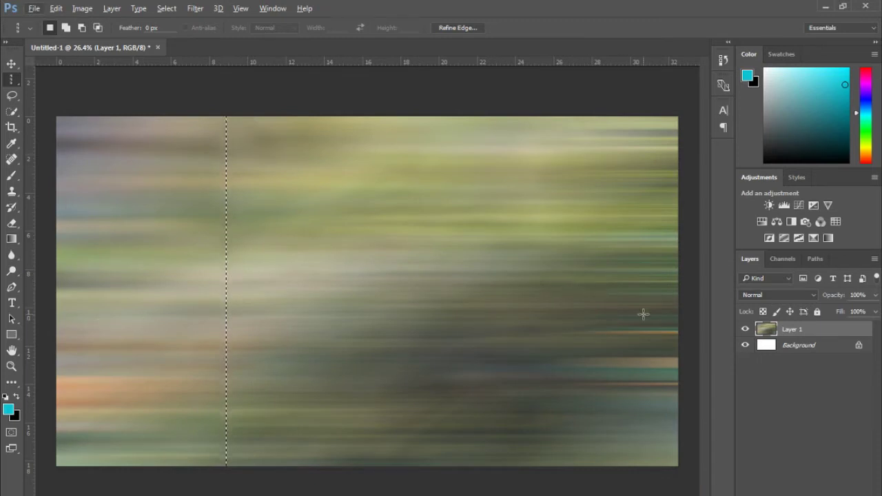
Step: Replace the selection with a single-pixel column close to the image's right edge, where the colour streaks are sharper
key(ctrl+d)
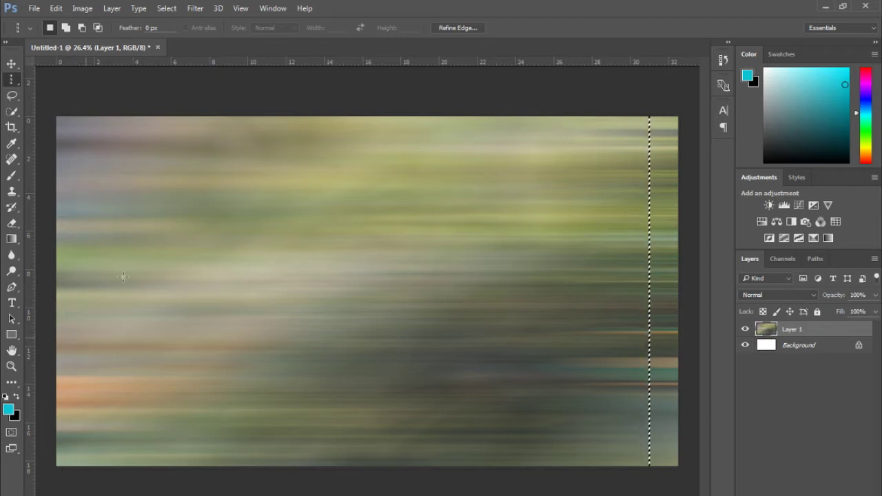
alt+scroll(659, 294, up, 3)
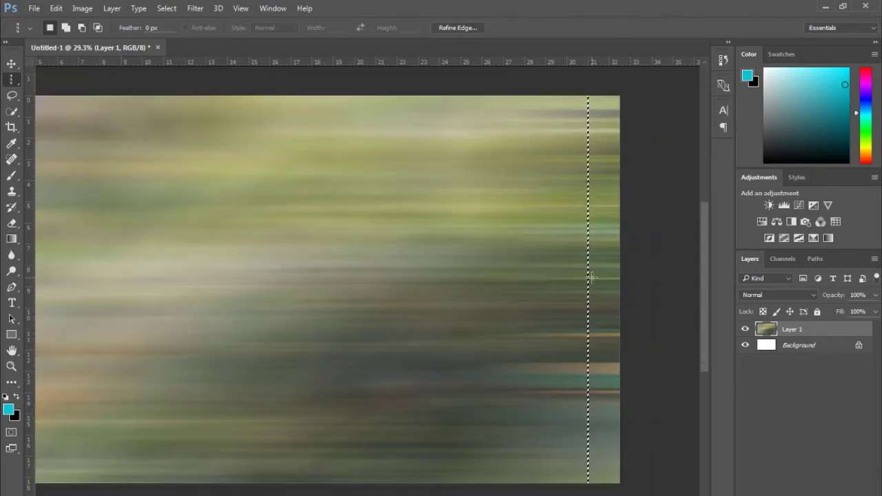
click(609, 279)
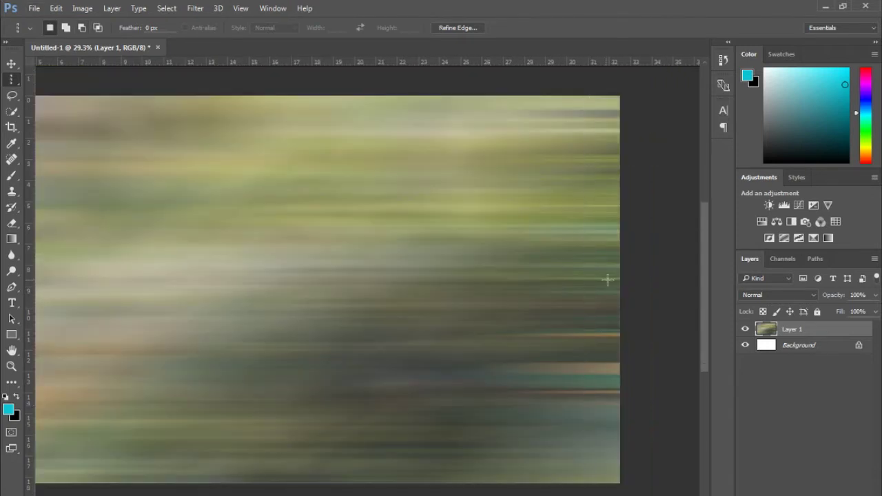
click(599, 278)
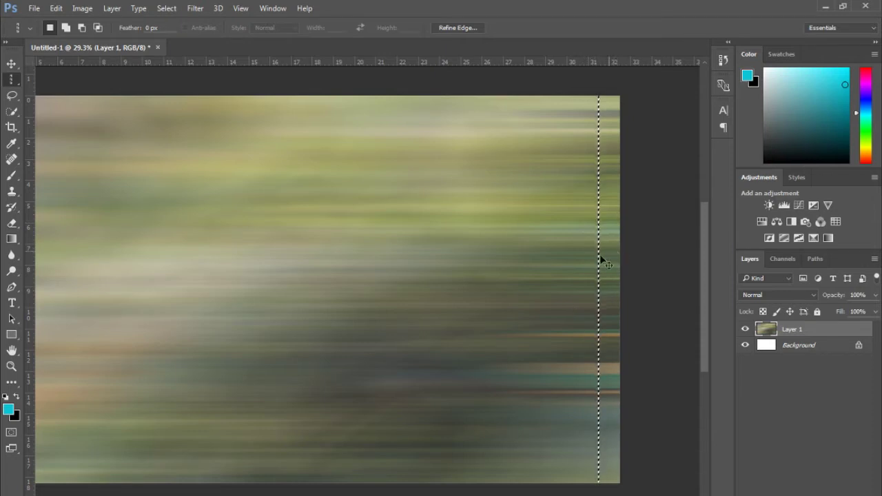
Step: Stretch the selected pixel column in both directions with Free Transform to fill the full canvas width, and deselect it
key(ctrl+t)
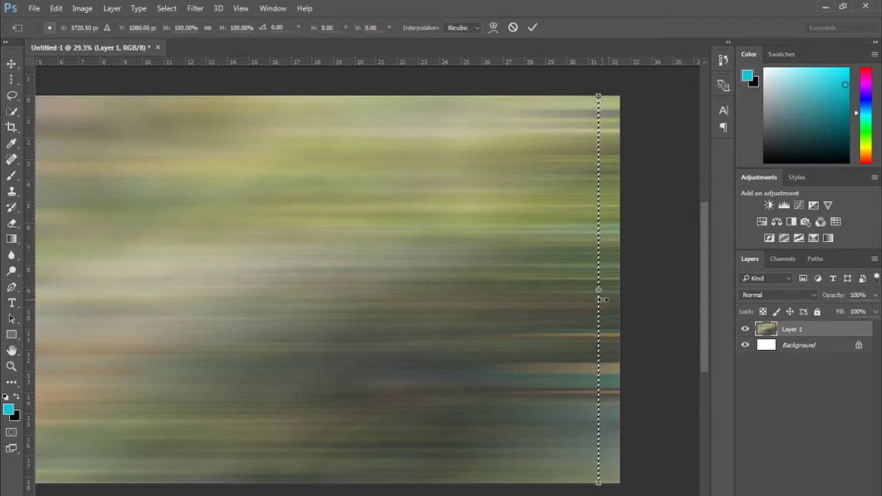
drag(601, 290, 625, 289)
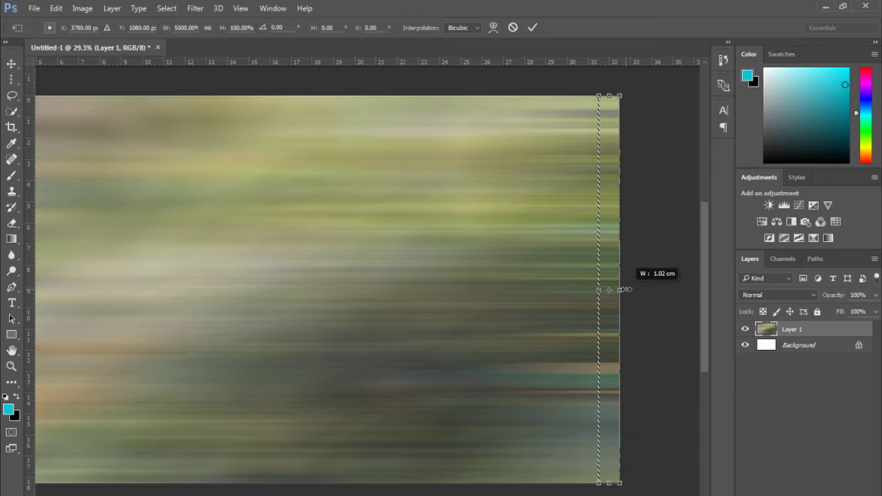
scroll(545, 310, down, 2)
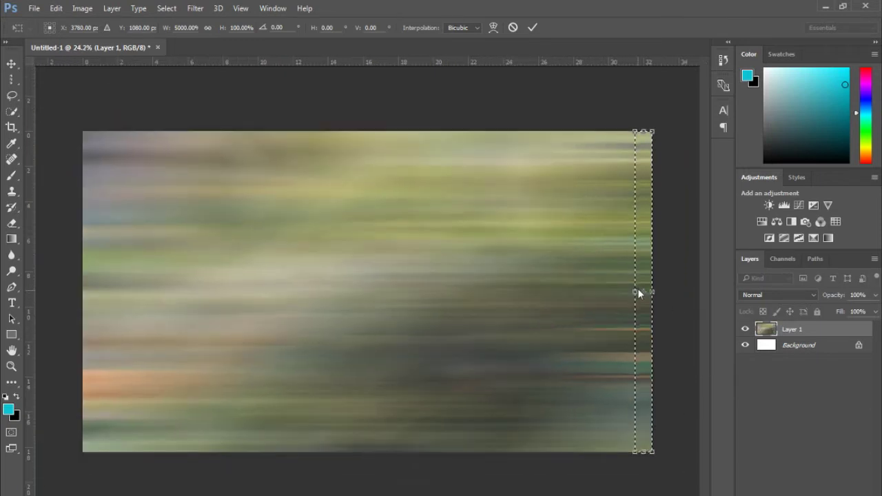
drag(635, 291, 82, 311)
key(Return)
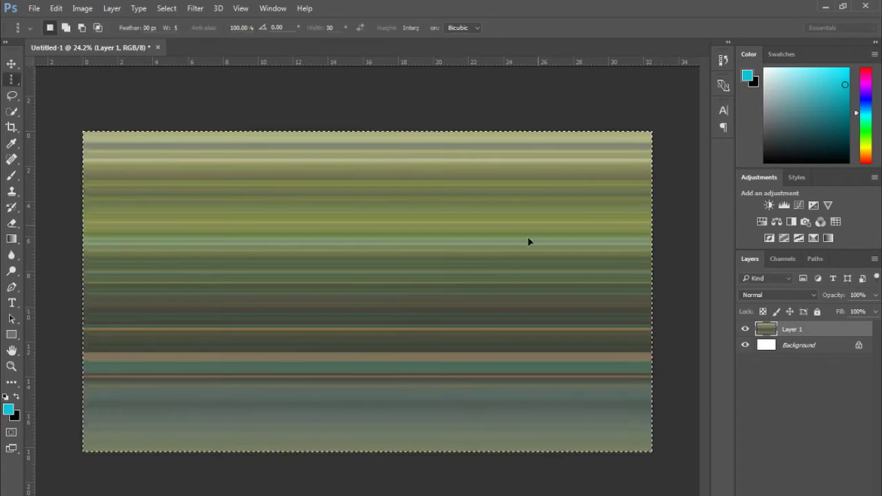
key(ctrl+d)
scroll(282, 285, down, 3)
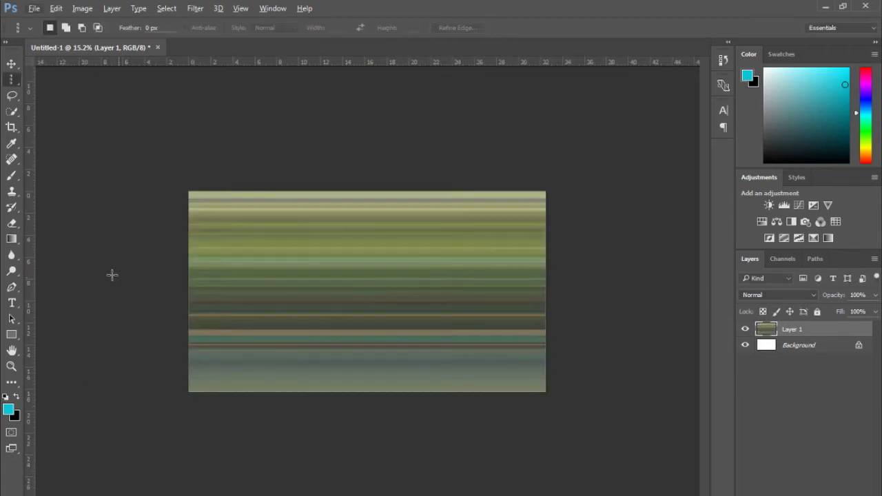
Step: Duplicate the striped Layer 1
click(532, 282)
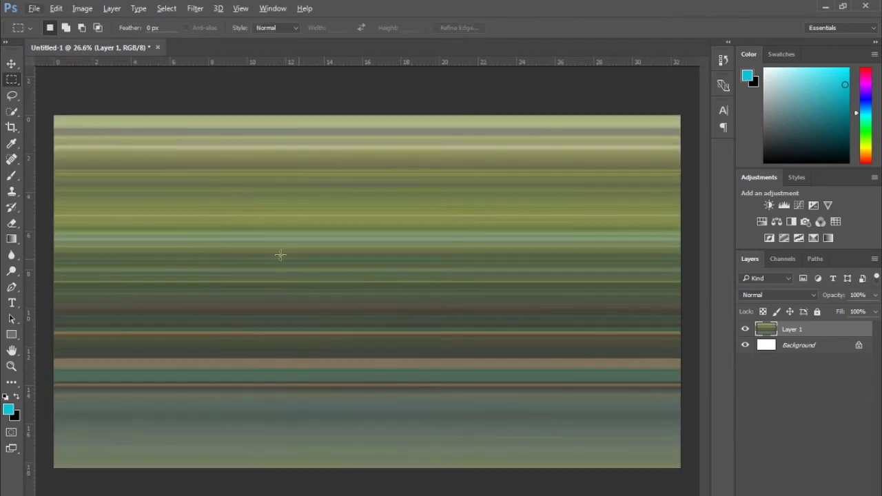
scroll(380, 283, down, 1)
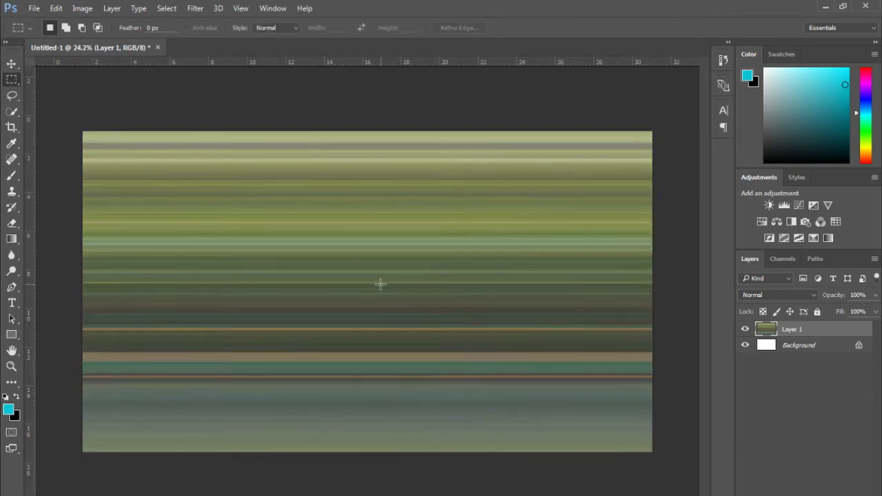
scroll(381, 283, up, 1)
key(ctrl+j)
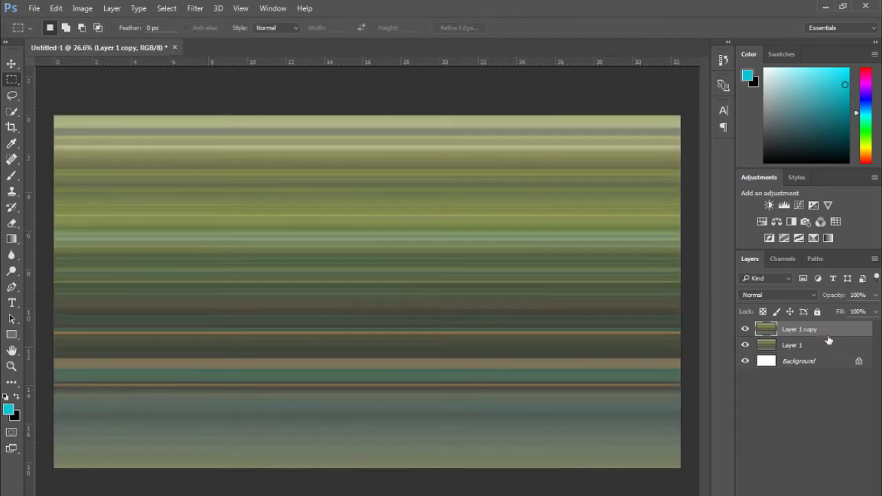
right_click(799, 331)
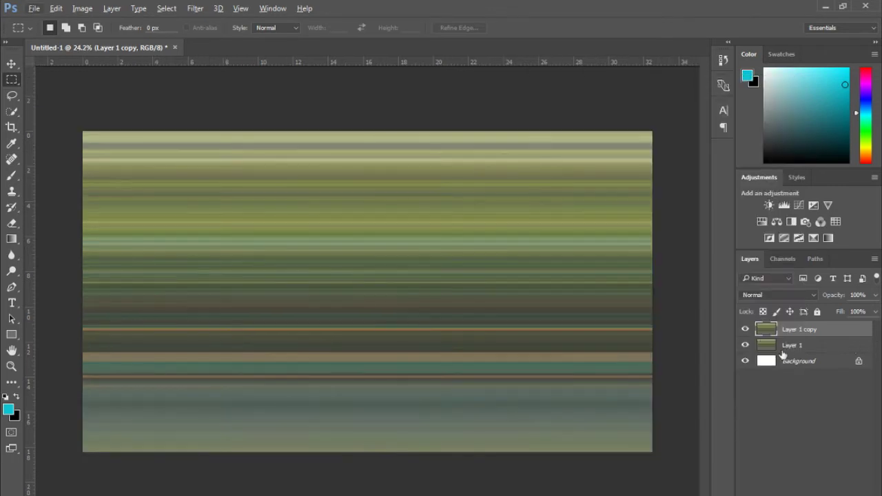
click(785, 348)
click(743, 329)
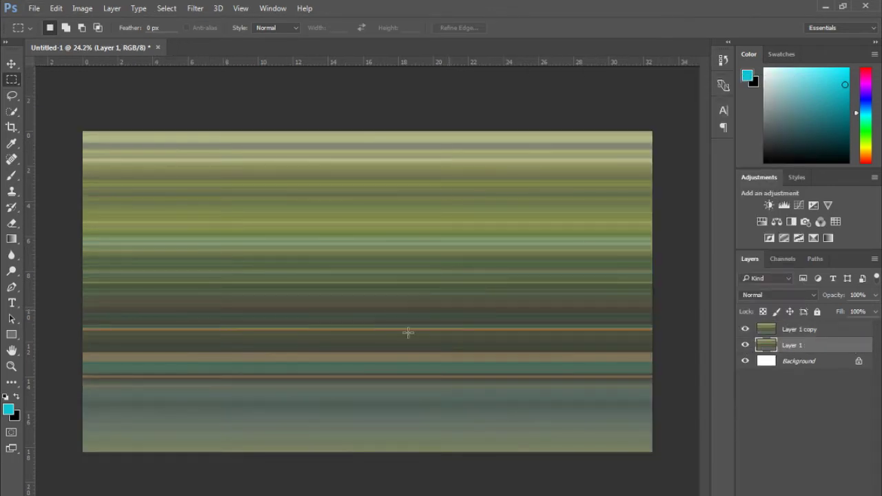
click(827, 332)
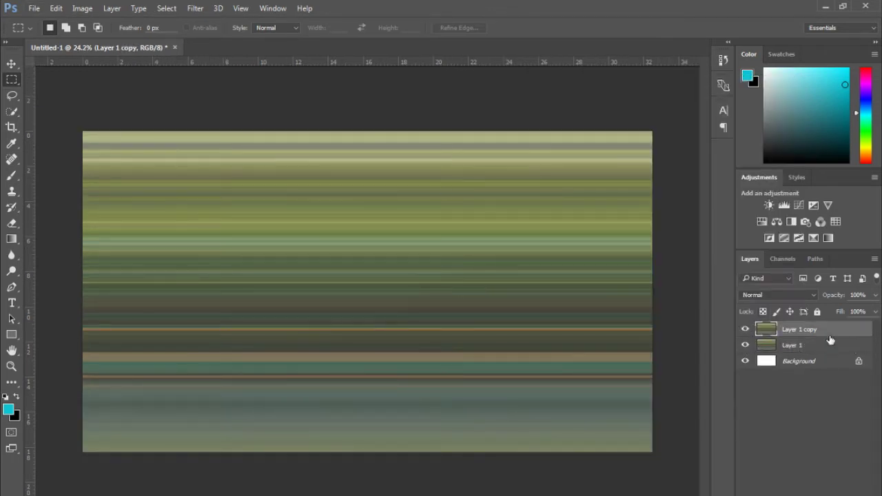
Step: Liquify Layer 1 copy with a brush of size 3194 and pressure 100, pushing the stripes upward at the sides into a curve
click(194, 7)
click(227, 103)
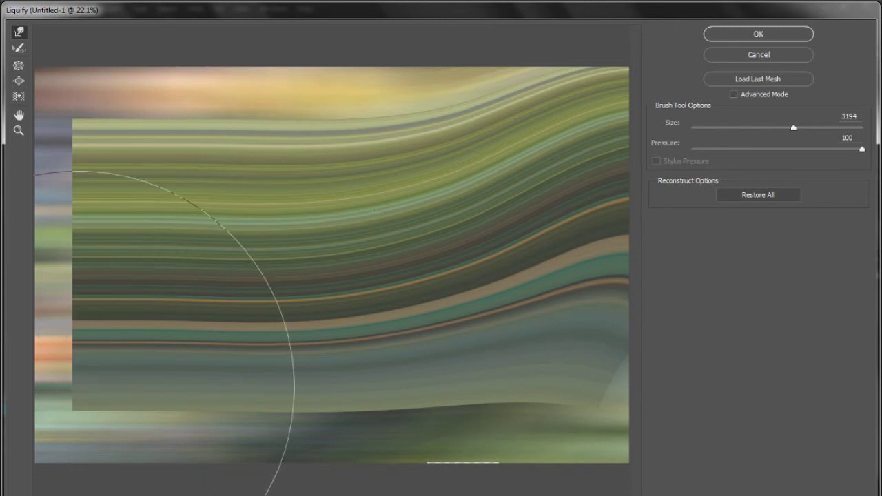
drag(46, 331, 41, 297)
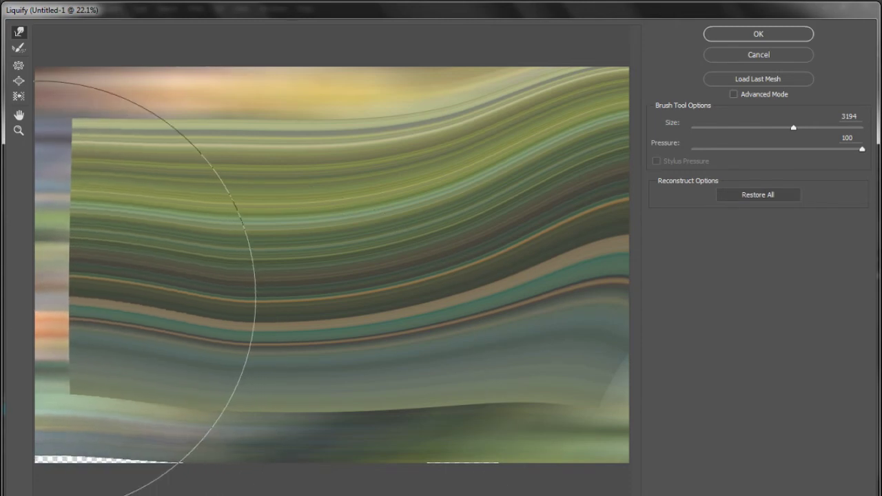
drag(110, 200, 122, 158)
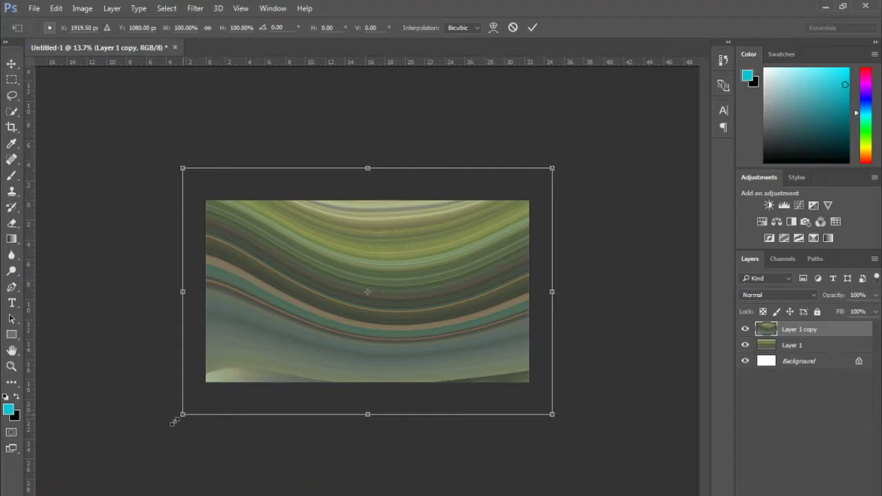
Step: Enlarge Layer 1 copy to about 116% with Free Transform so the curved stripes fill the canvas down to its lower edge
drag(174, 422, 127, 469)
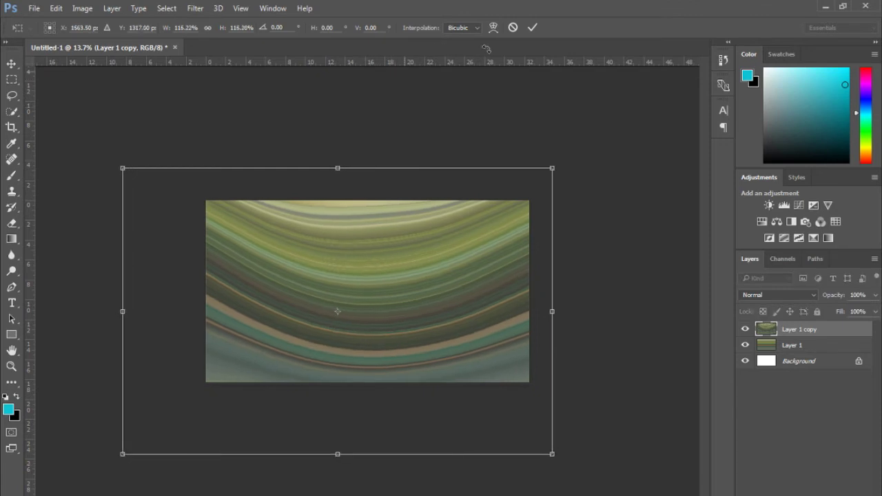
click(533, 28)
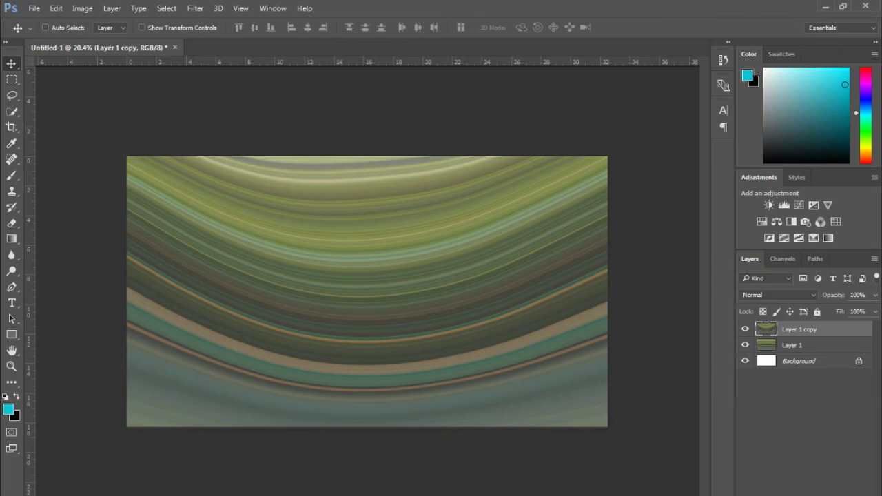
Step: Add a Hue/Saturation adjustment layer above Layer 1 copy and shift its master hue to +145
click(817, 491)
click(823, 368)
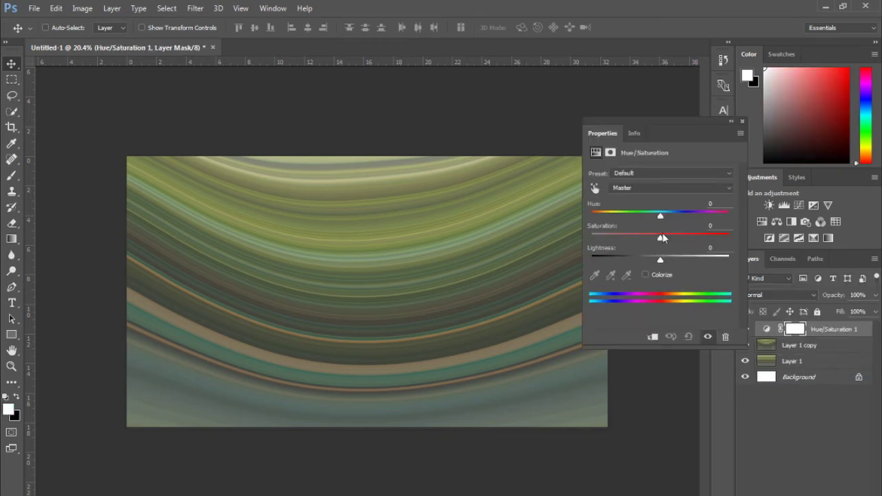
drag(660, 218, 605, 220)
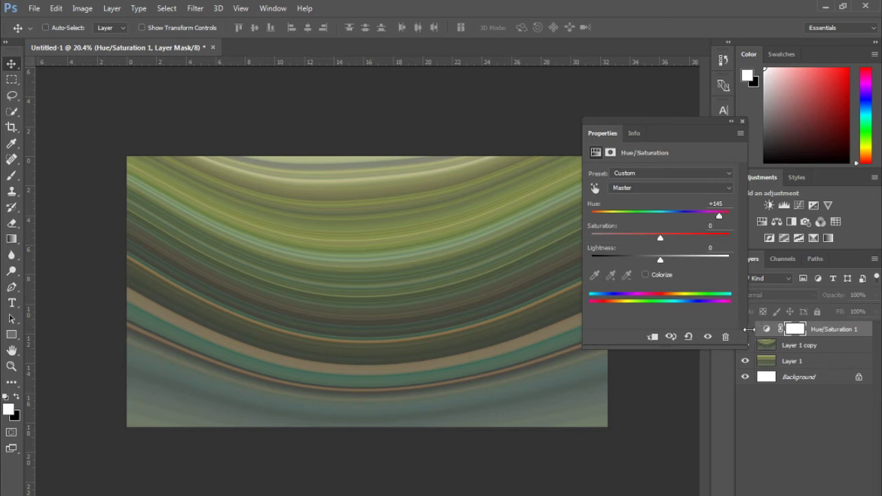
drag(685, 122, 652, 59)
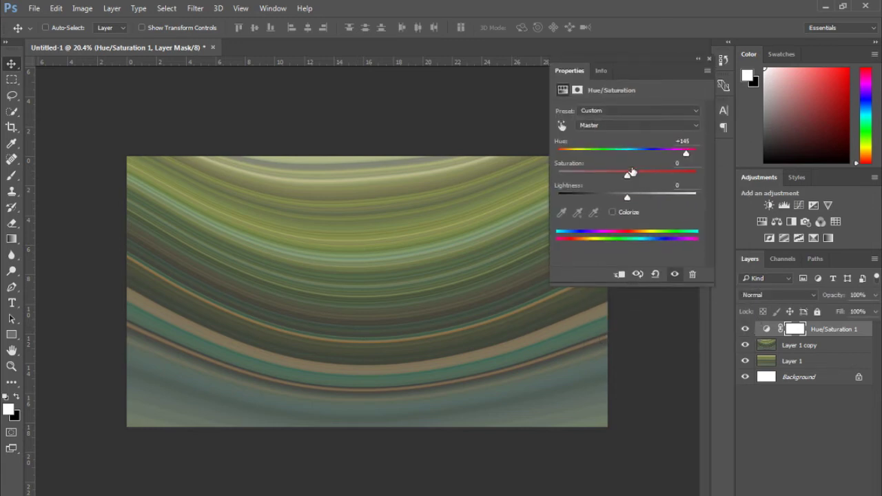
click(628, 126)
click(613, 210)
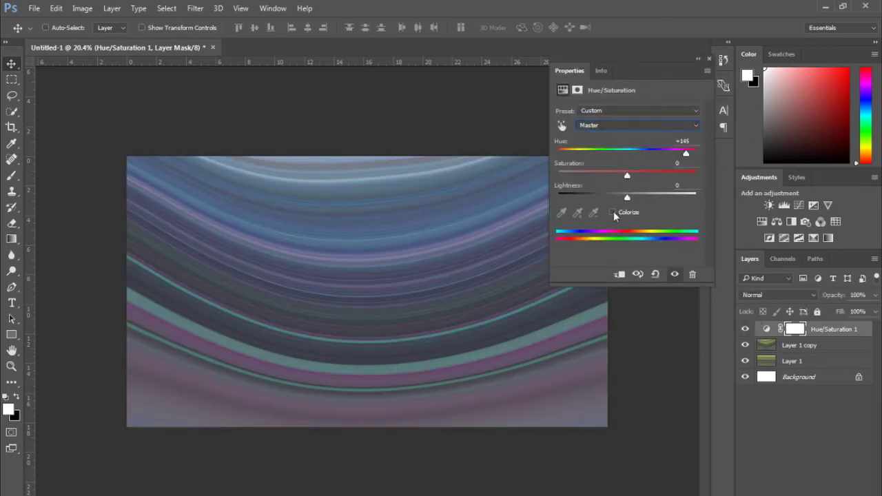
Step: Colorize the stripes with hue 170 and saturation 70, and hide the Hue/Saturation 1 layer
click(611, 212)
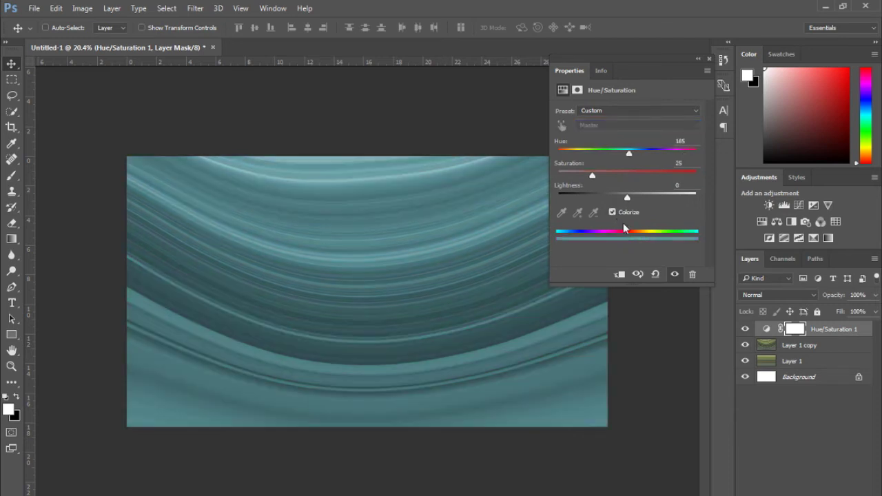
drag(631, 153, 669, 158)
drag(590, 176, 621, 157)
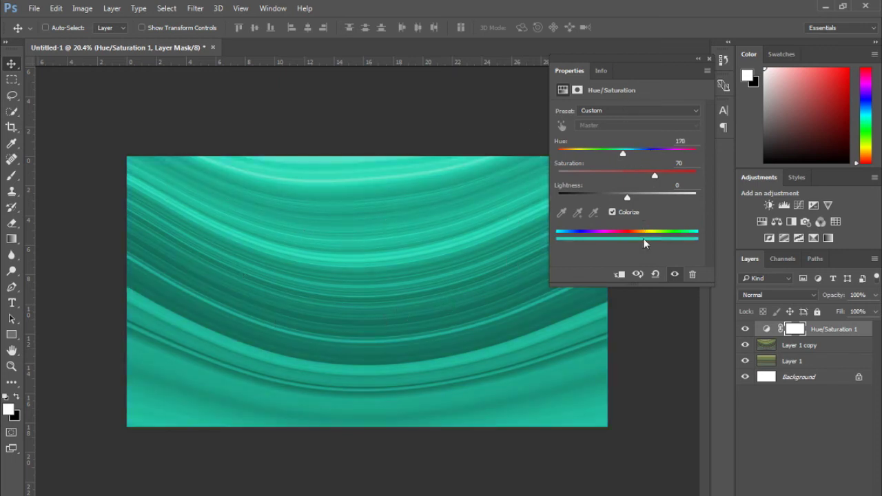
click(744, 328)
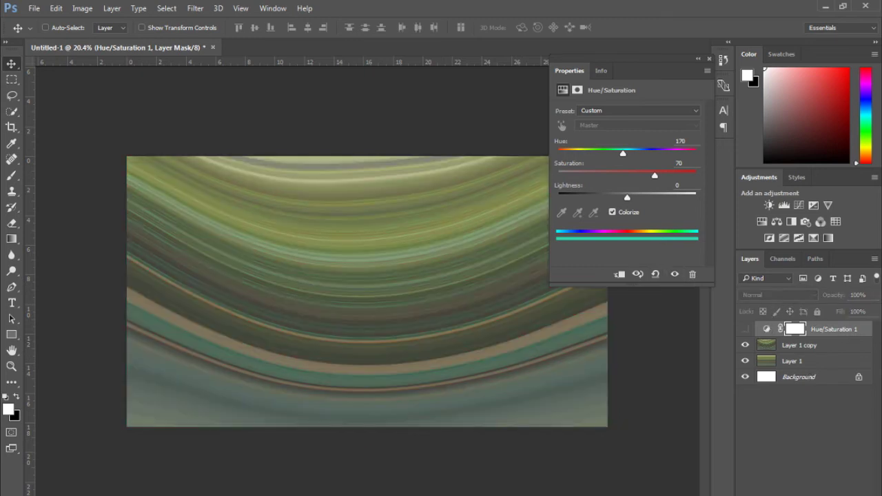
Step: Add a second Hue/Saturation adjustment layer and set the hue of its Greens range to +115
click(806, 493)
click(809, 370)
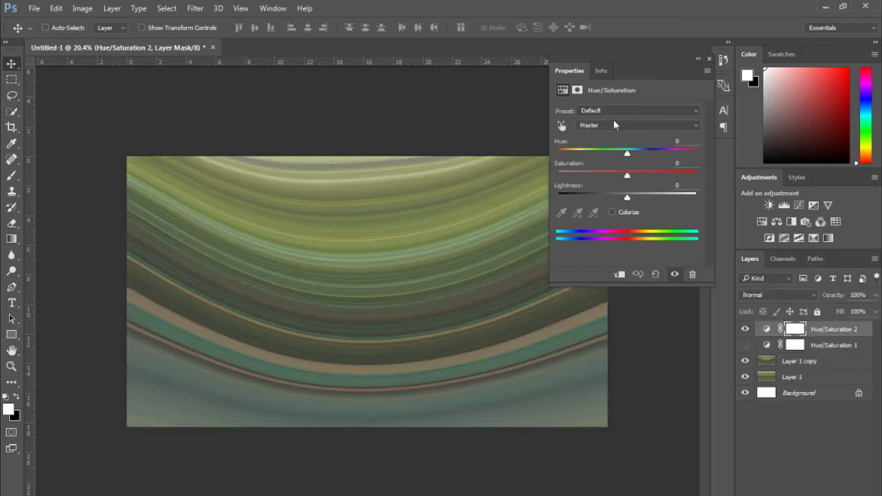
click(590, 125)
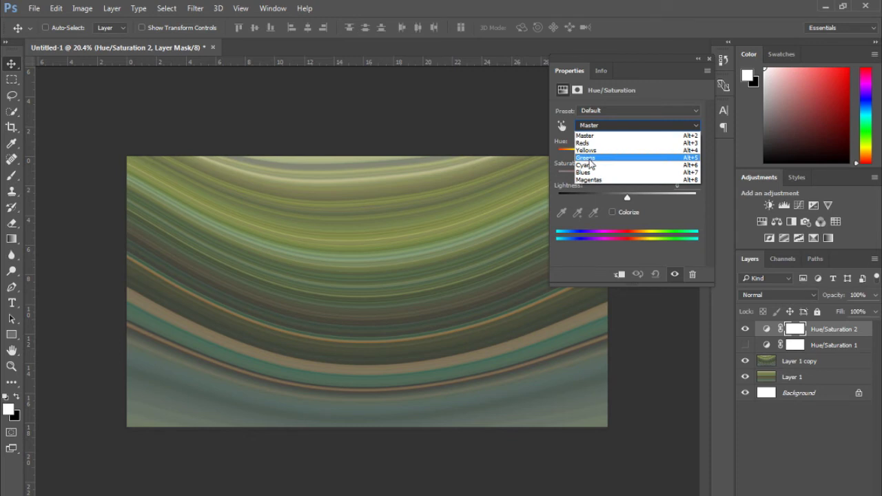
click(589, 159)
drag(628, 154, 678, 159)
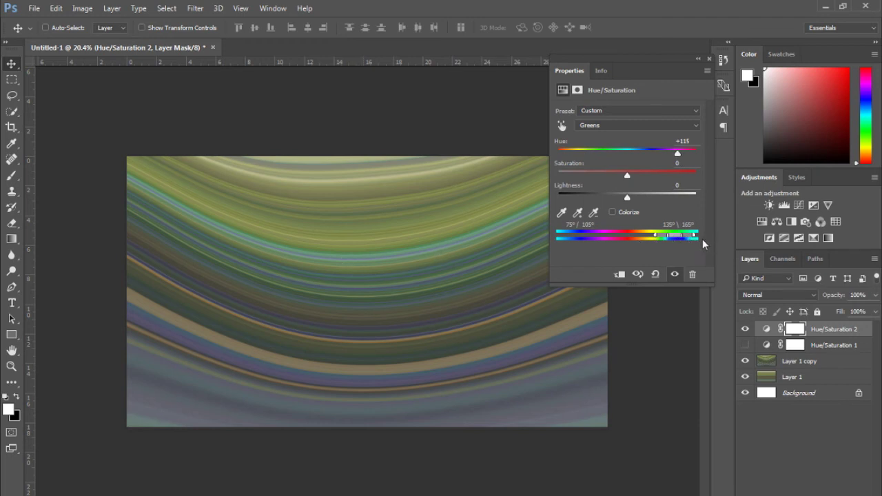
Step: Widen the Greens colour range of Hue/Saturation 2 on both sides and set its hue to +176
mouse_move(693, 238)
mouse_down()
mouse_move(701, 237)
mouse_move(679, 235)
mouse_up()
drag(561, 234, 565, 235)
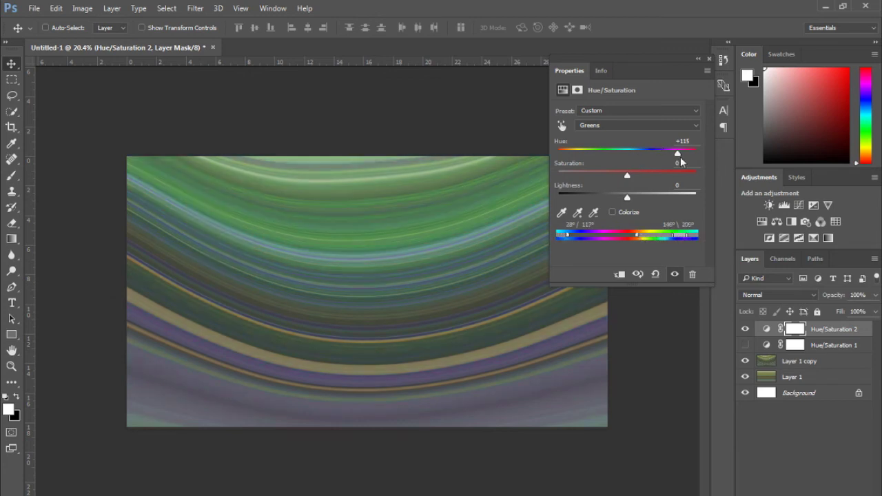
mouse_move(680, 156)
mouse_down()
mouse_move(691, 156)
mouse_move(574, 163)
mouse_move(694, 152)
mouse_up()
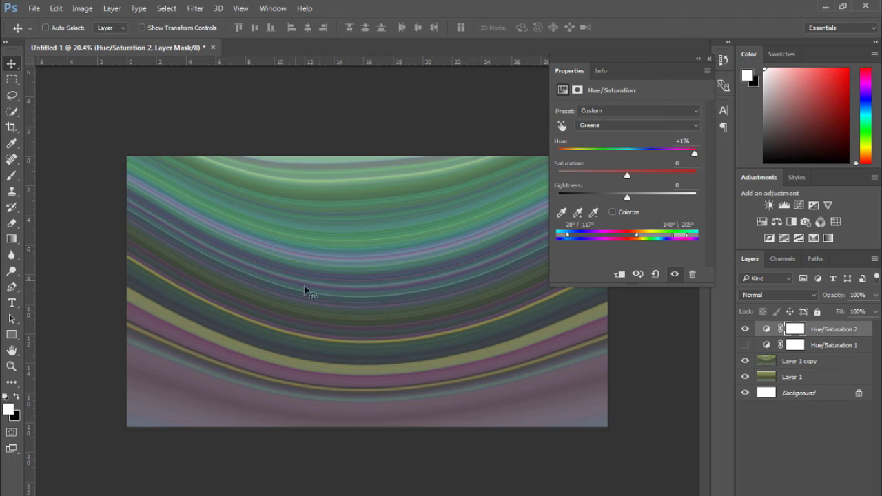
click(708, 59)
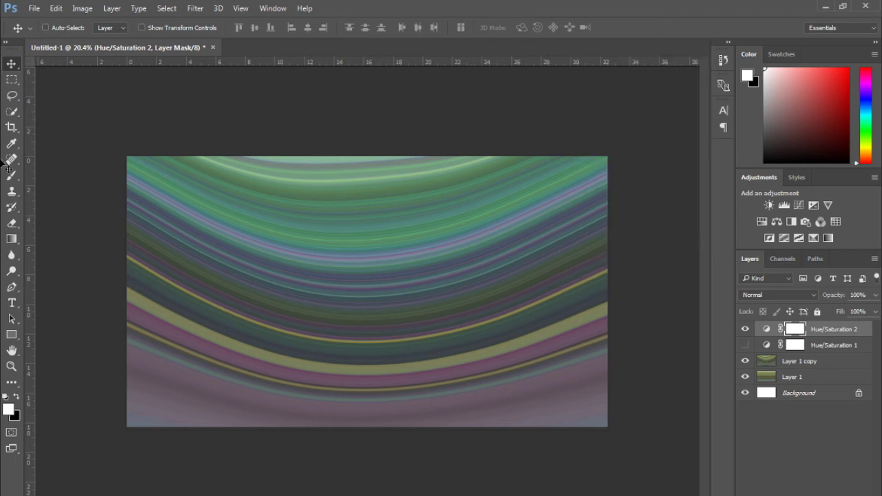
click(12, 79)
drag(76, 135, 691, 315)
scroll(374, 267, up, 7)
drag(376, 301, 449, 385)
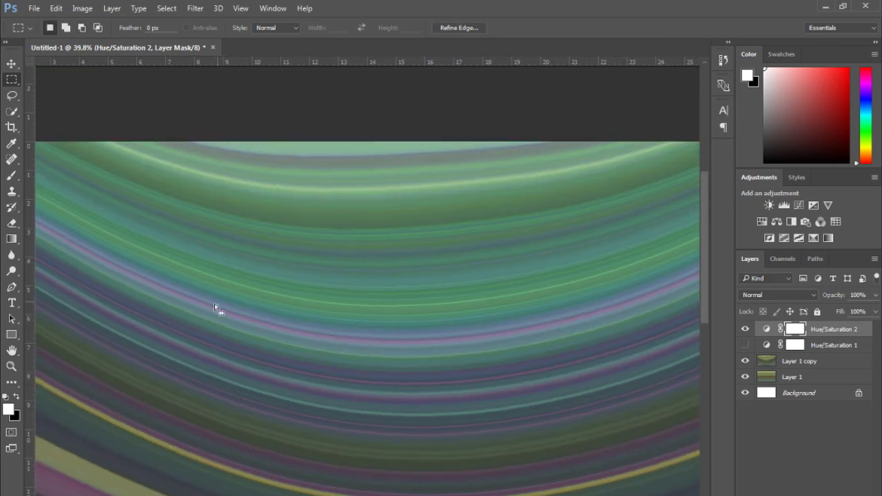
scroll(425, 366, down, 4)
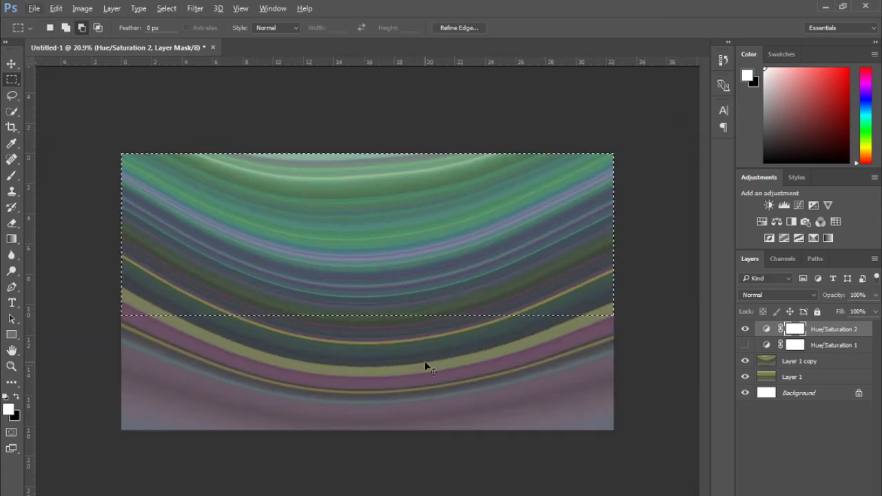
key(ctrl+d)
scroll(413, 326, down, 1)
scroll(410, 326, up, 1)
Step: Add a Curves adjustment layer and shape its RGB curve into an S with raised highlights and lowered shadows
click(805, 491)
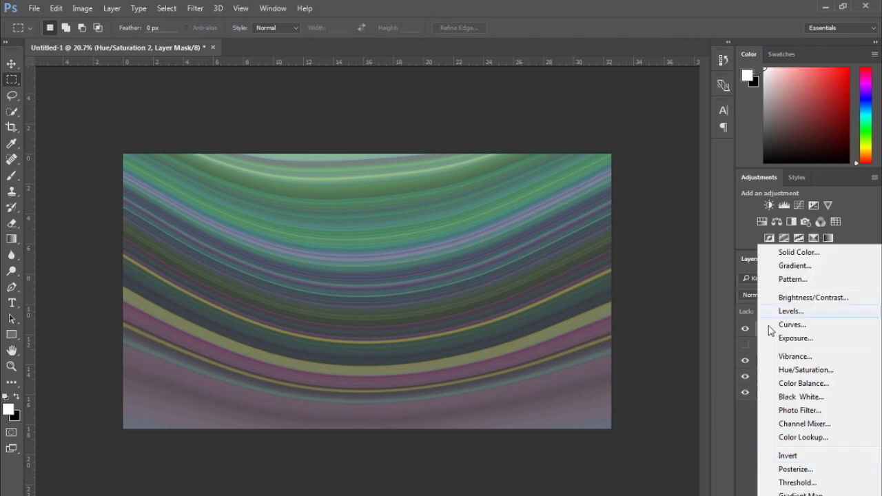
click(792, 325)
drag(663, 169, 682, 147)
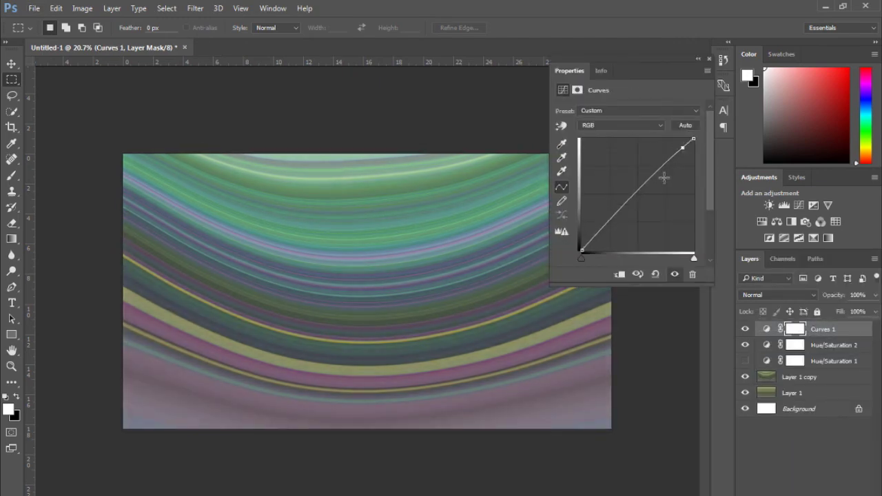
mouse_move(630, 208)
mouse_down()
mouse_move(634, 224)
mouse_move(630, 213)
mouse_up()
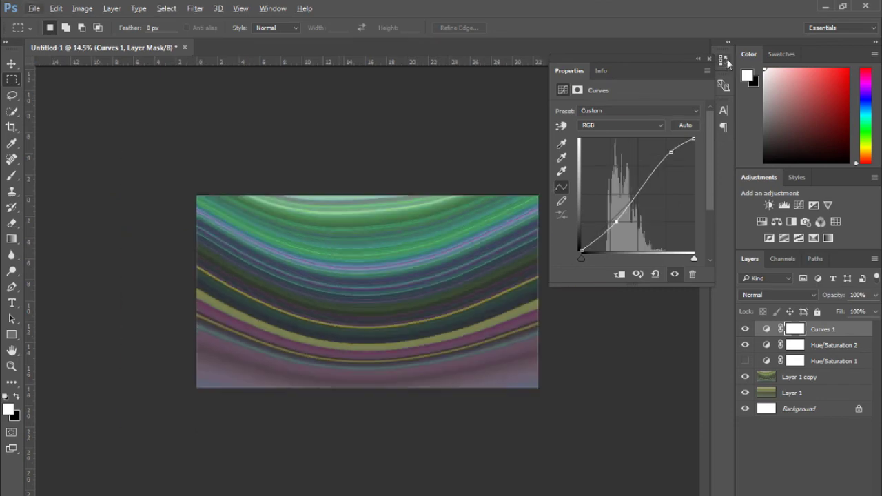
click(709, 58)
key(ctrl+0)
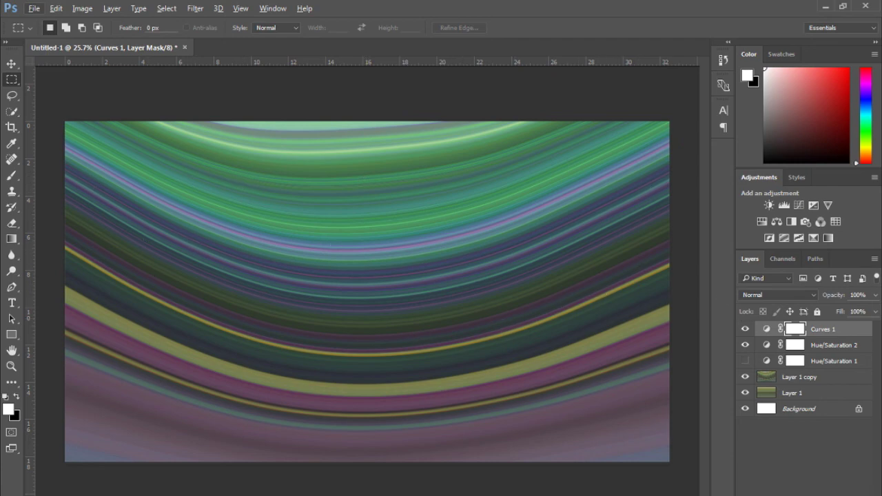
click(808, 493)
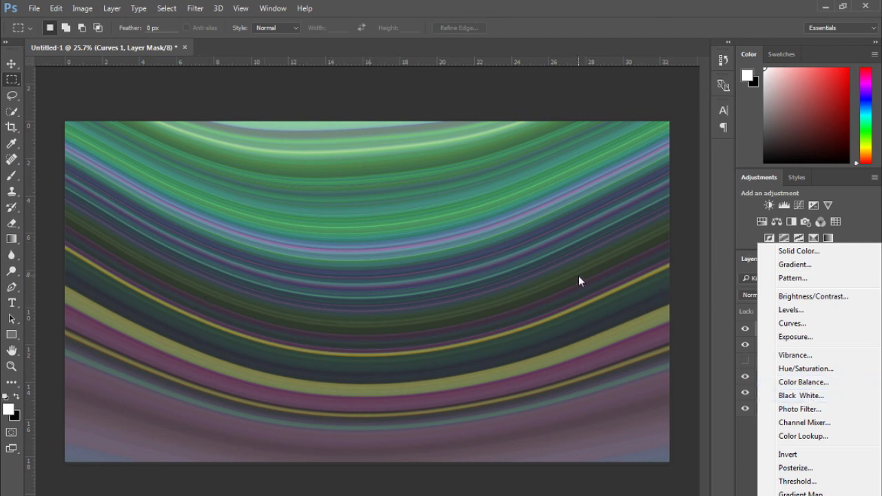
click(394, 245)
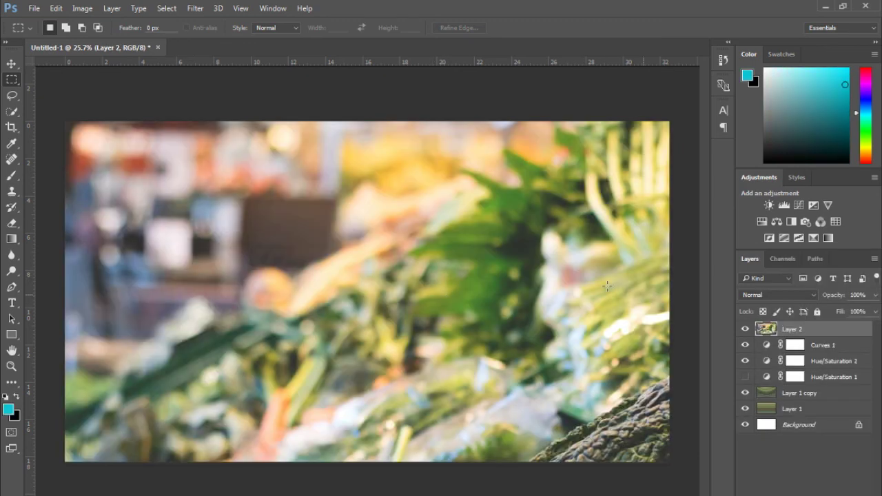
Step: Move the vegetable photo on Layer 2 upward to bring its sharp, textured leaves into the canvas
key(v)
click(558, 344)
drag(523, 214, 522, 176)
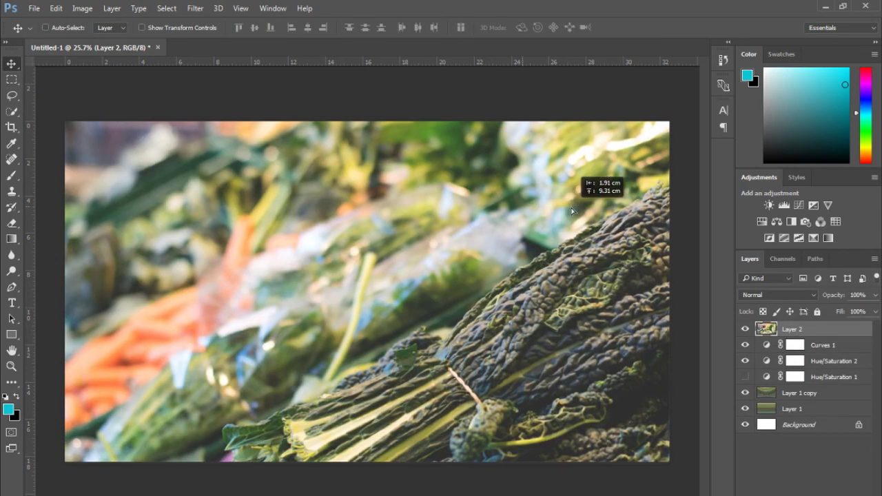